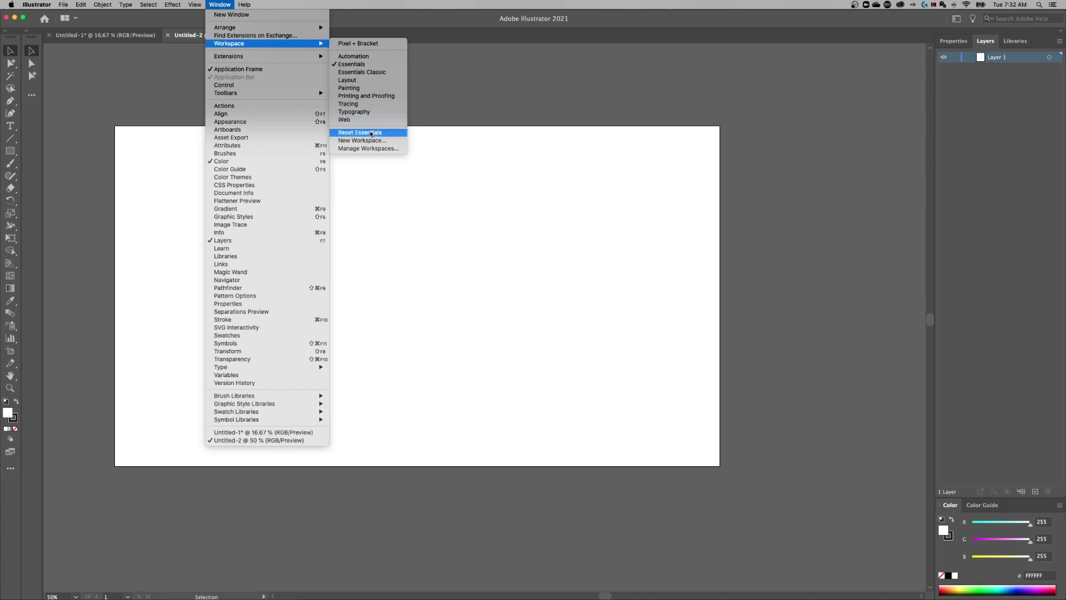
Reset the Essentials workspace and switch to the Essentials Classic workspace.
{"action": "left_click", "coordinate": [371, 133]}
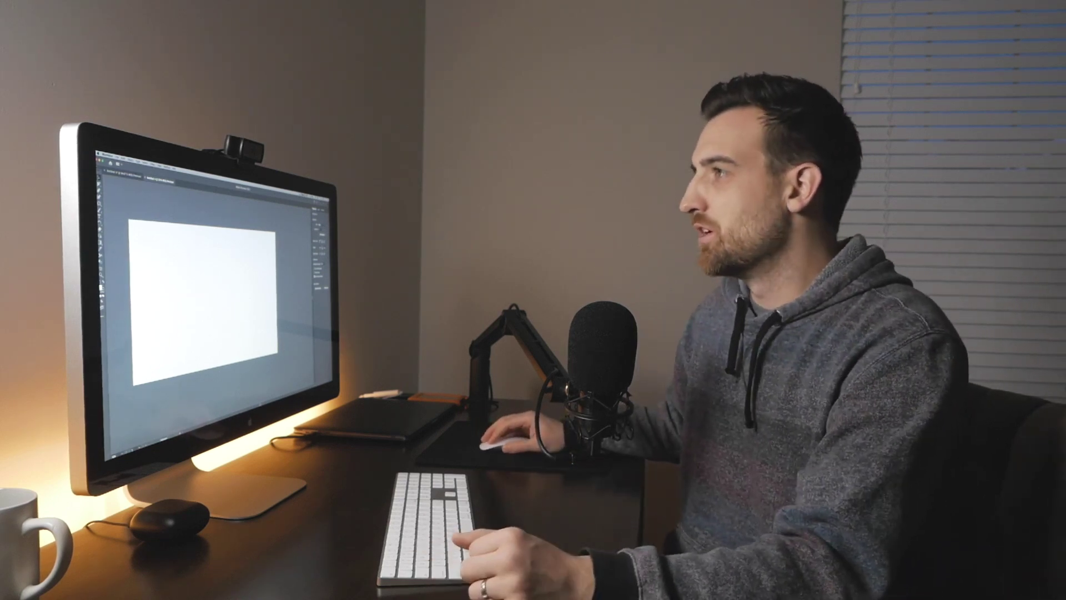
{"action": "left_click", "coordinate": [220, 5]}
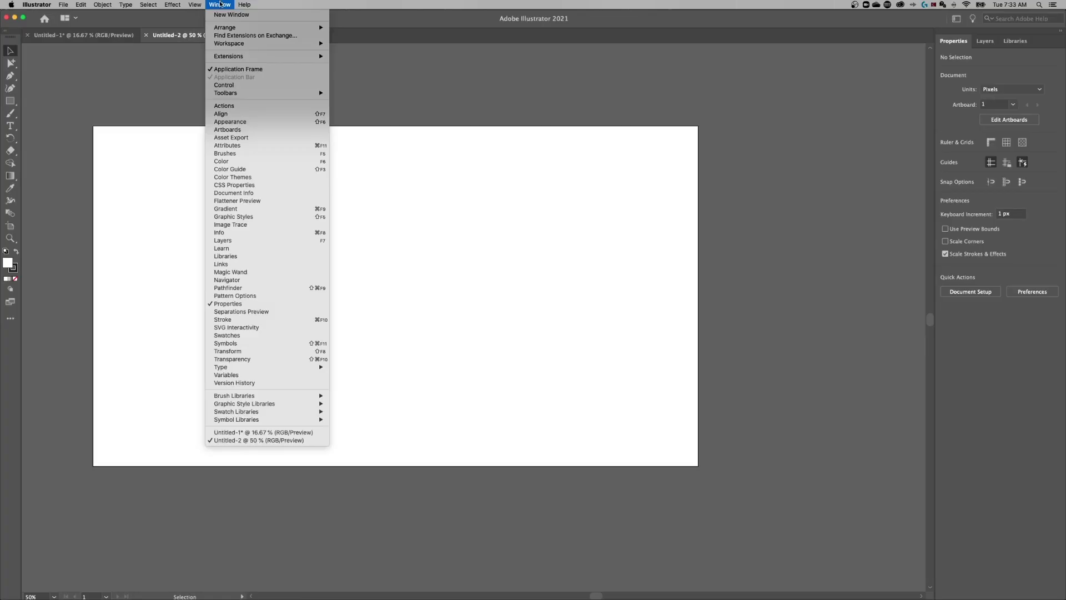
{"action": "mouse_move", "coordinate": [267, 43]}
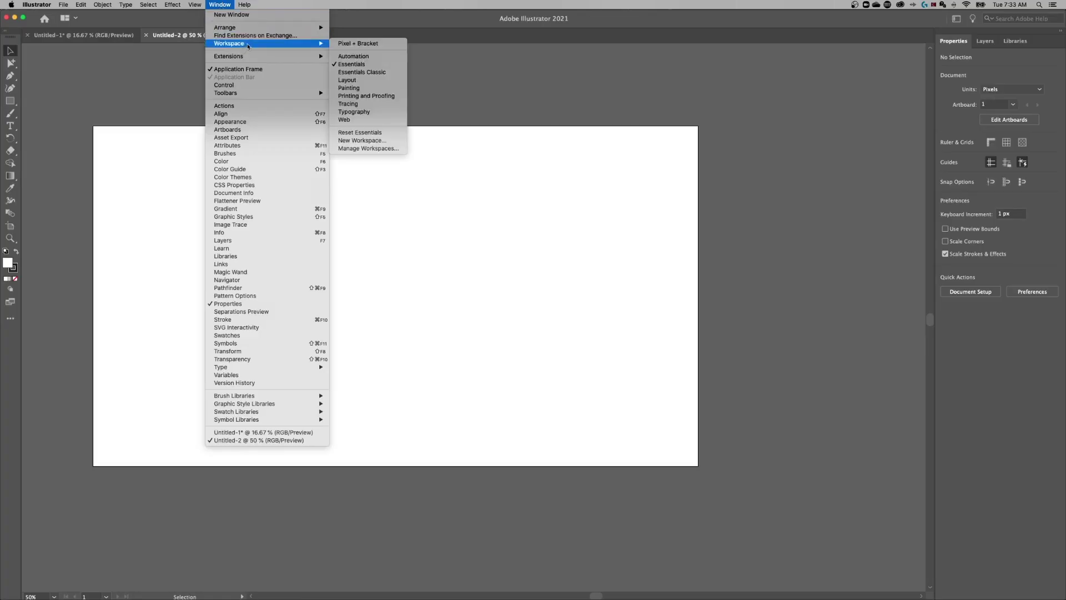
{"action": "left_click", "coordinate": [373, 73]}
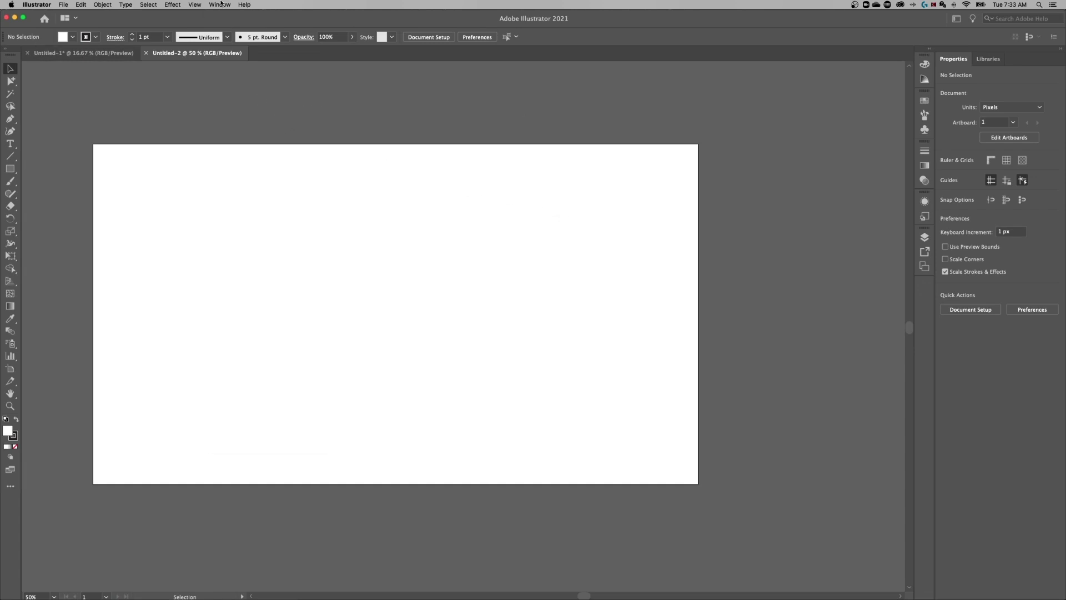
Switch to the Typography workspace.
{"action": "left_click", "coordinate": [220, 4]}
{"action": "mouse_move", "coordinate": [255, 45]}
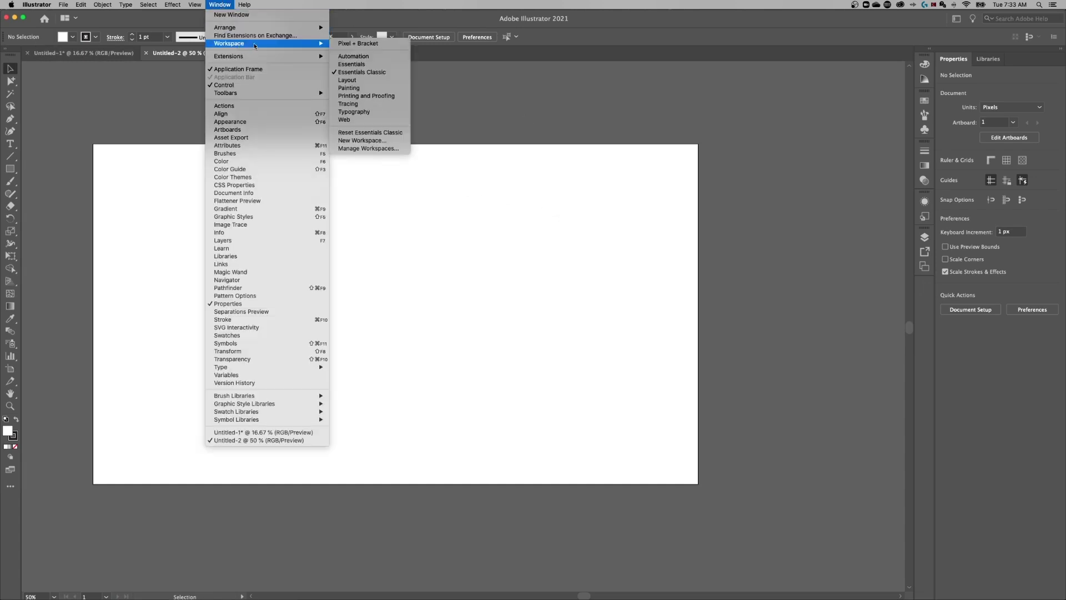
{"action": "left_click", "coordinate": [376, 112]}
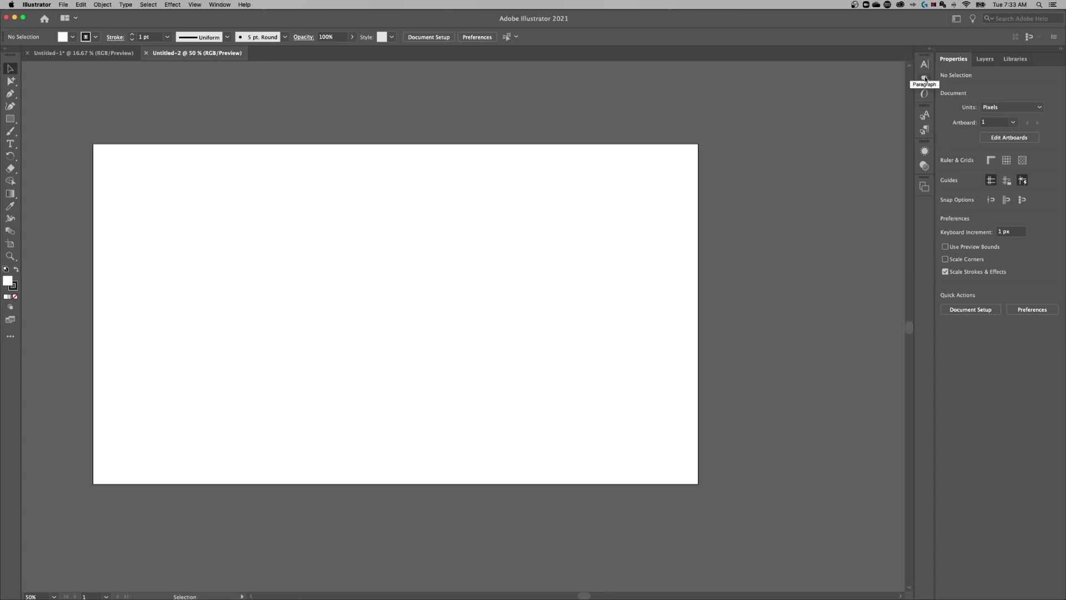
{"action": "left_click", "coordinate": [219, 5]}
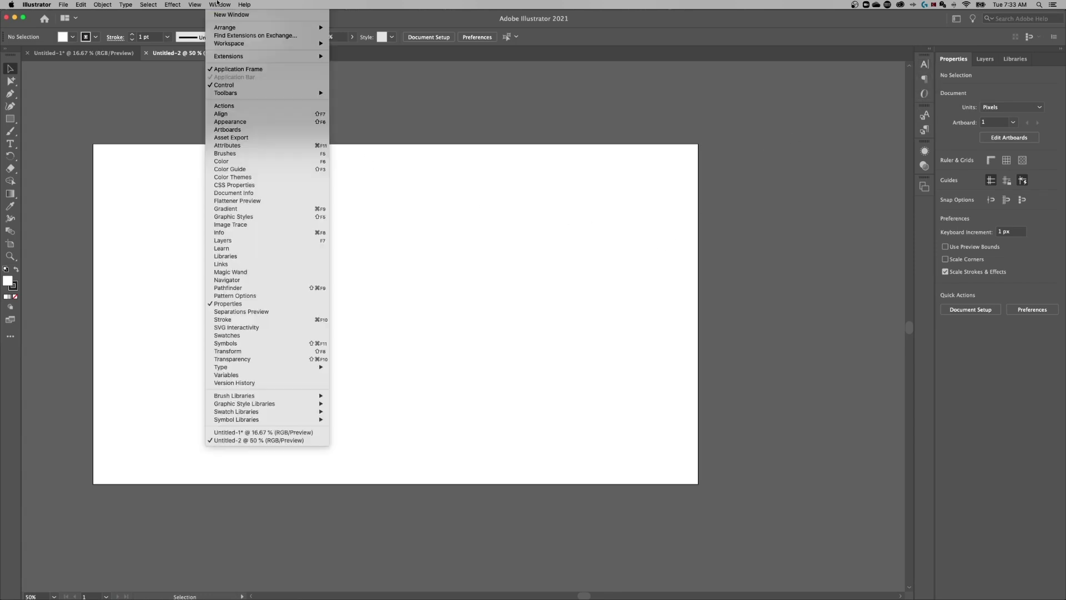
{"action": "mouse_move", "coordinate": [228, 44]}
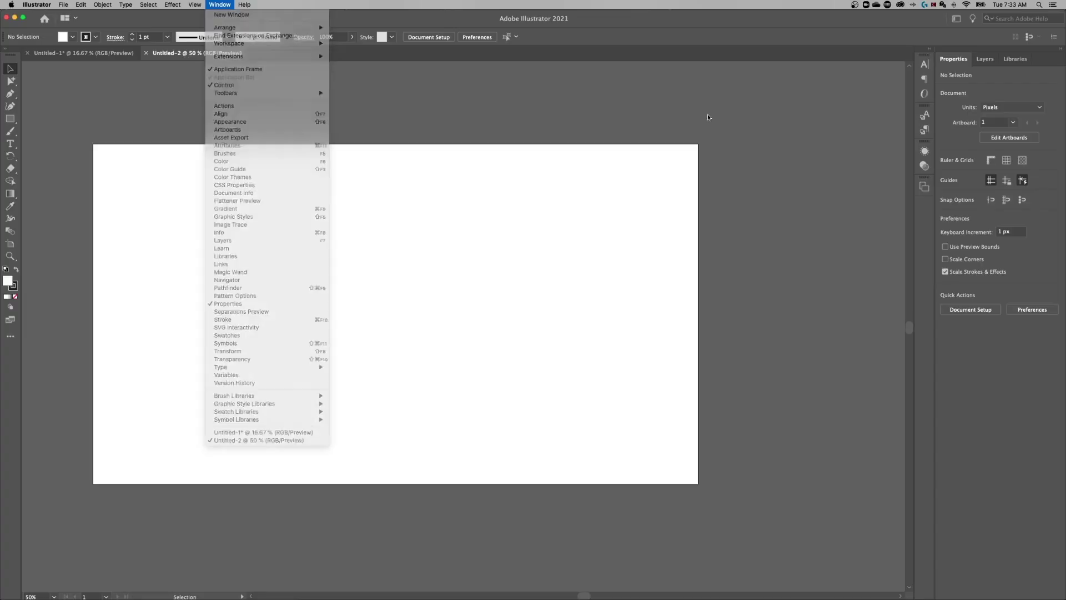
{"action": "left_click", "coordinate": [761, 102]}
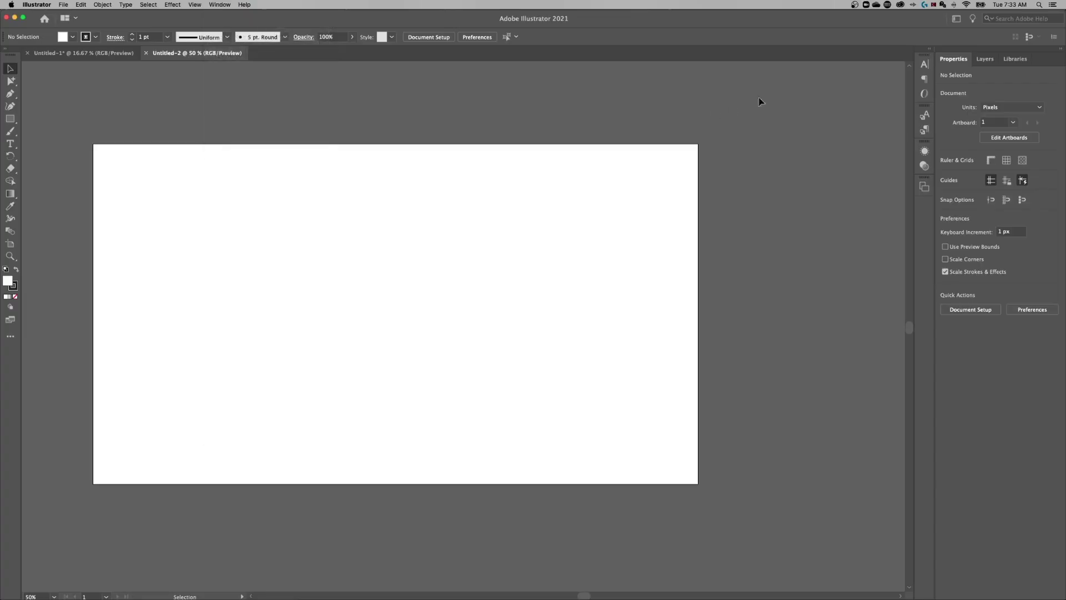
{"action": "left_click", "coordinate": [924, 65]}
{"action": "left_click", "coordinate": [924, 66]}
Show the Gradient panel and dock it in a new column beside Properties, with the Stroke panel docked below it.
{"action": "left_click", "coordinate": [219, 5]}
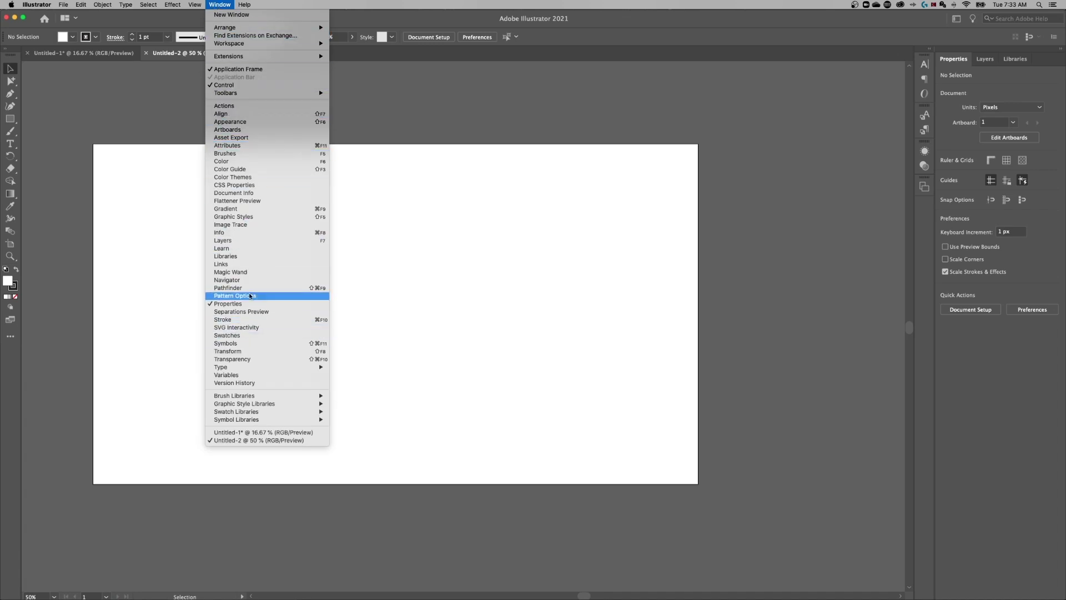
{"action": "left_click", "coordinate": [257, 210]}
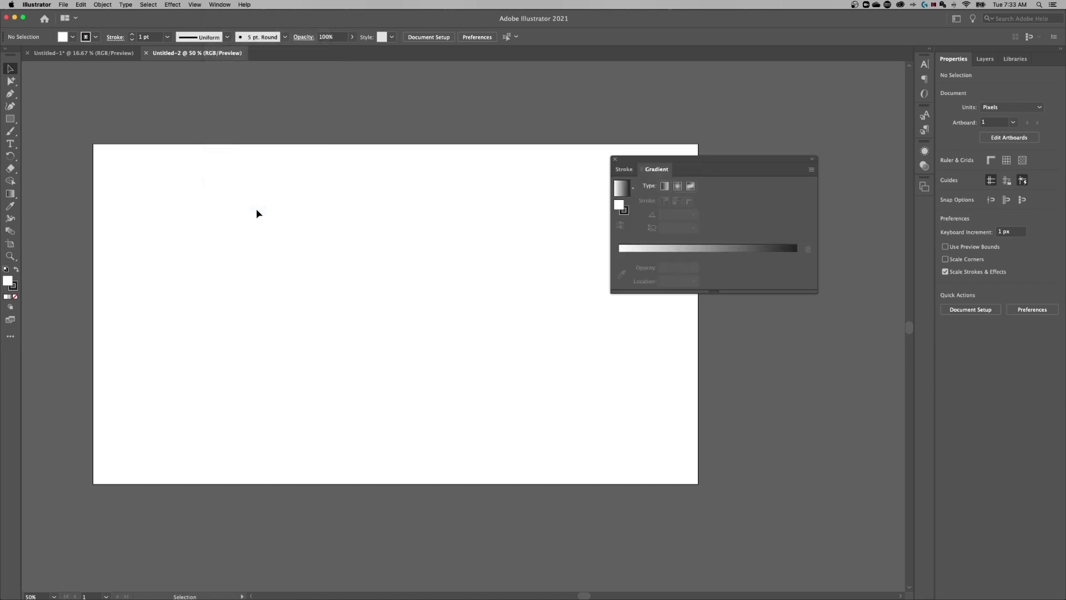
{"action": "mouse_move", "coordinate": [641, 160]}
{"action": "left_mouse_down"}
{"action": "mouse_move", "coordinate": [560, 141]}
{"action": "mouse_move", "coordinate": [578, 164]}
{"action": "mouse_move", "coordinate": [915, 65]}
{"action": "left_mouse_up"}
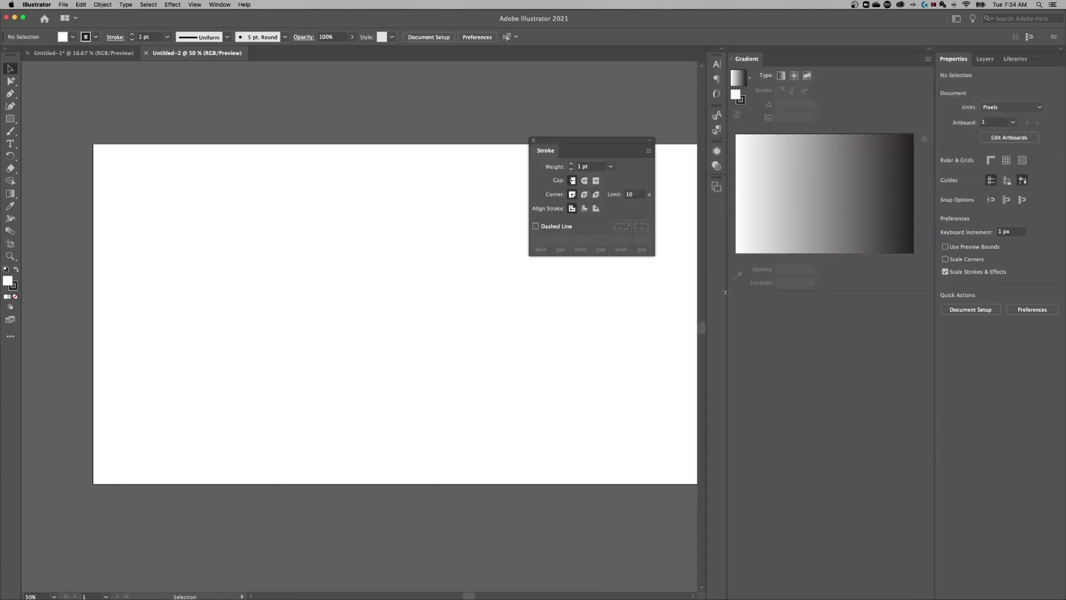
{"action": "mouse_move", "coordinate": [542, 148]}
{"action": "left_mouse_down"}
{"action": "mouse_move", "coordinate": [625, 221]}
{"action": "mouse_move", "coordinate": [776, 297]}
{"action": "mouse_move", "coordinate": [719, 302]}
{"action": "mouse_move", "coordinate": [761, 297]}
{"action": "left_mouse_up"}
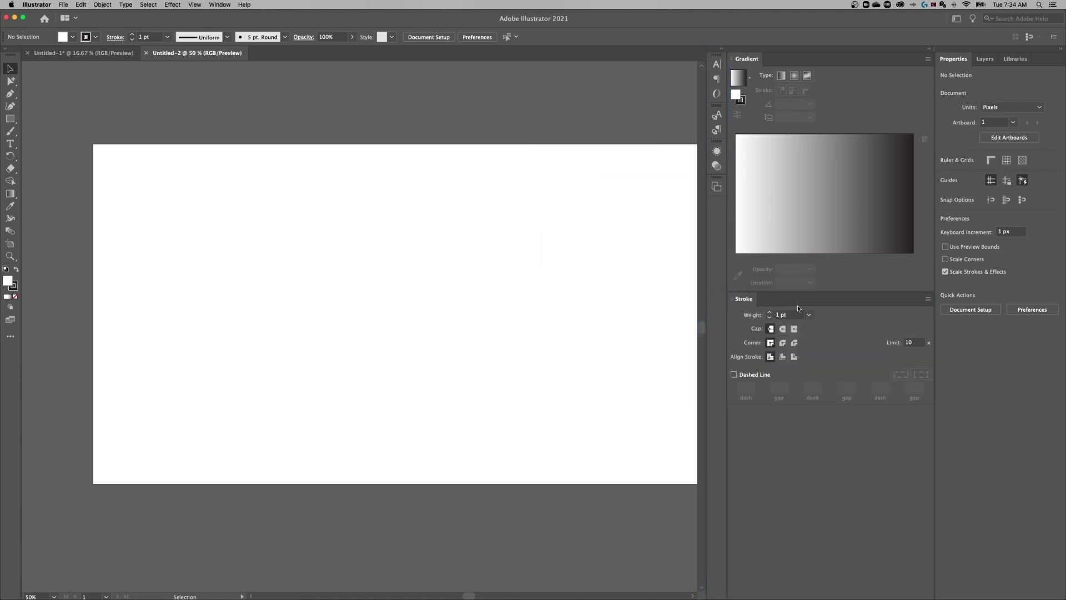
Collapse the Gradient and Stroke column to icons, look at the Gradient panel, and expand the column again.
{"action": "left_click", "coordinate": [929, 50]}
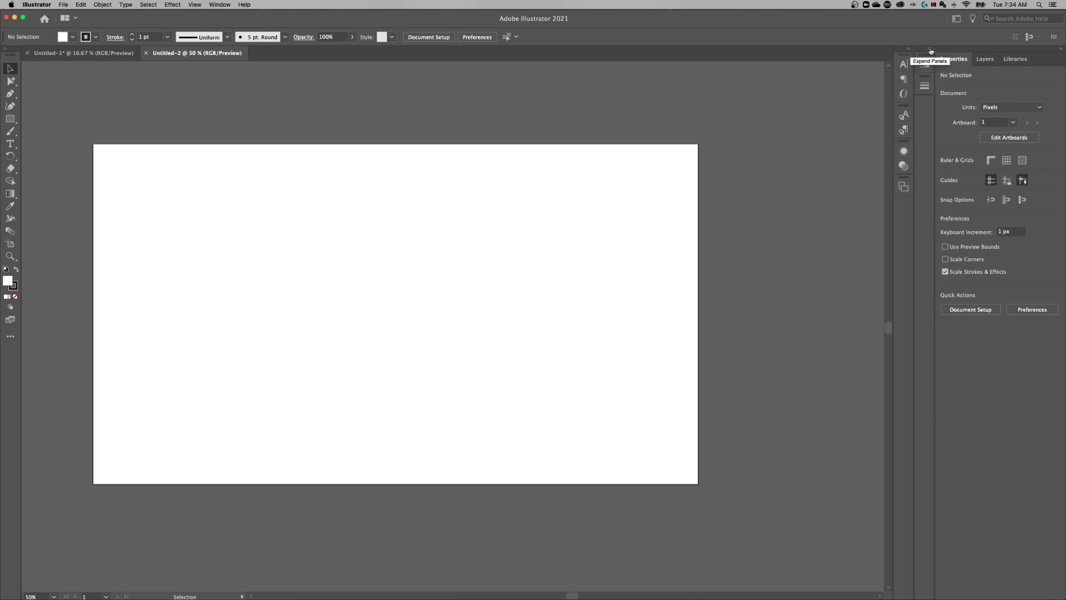
{"action": "left_click", "coordinate": [924, 65]}
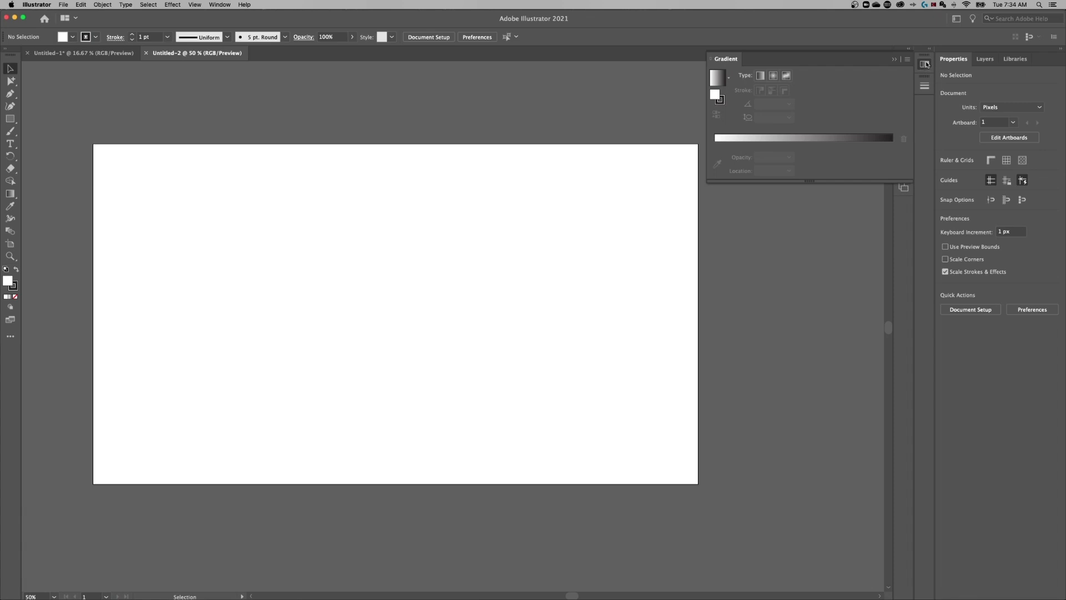
{"action": "left_click", "coordinate": [930, 50]}
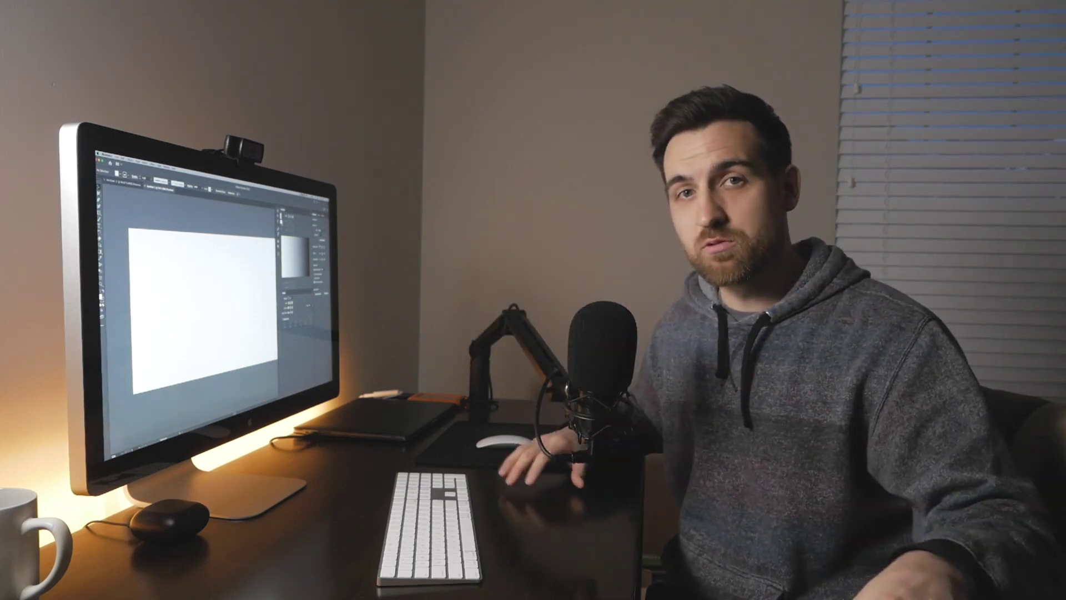
Save the current panel layout as a new workspace named "tutorial workspace".
{"action": "left_click", "coordinate": [167, 167]}
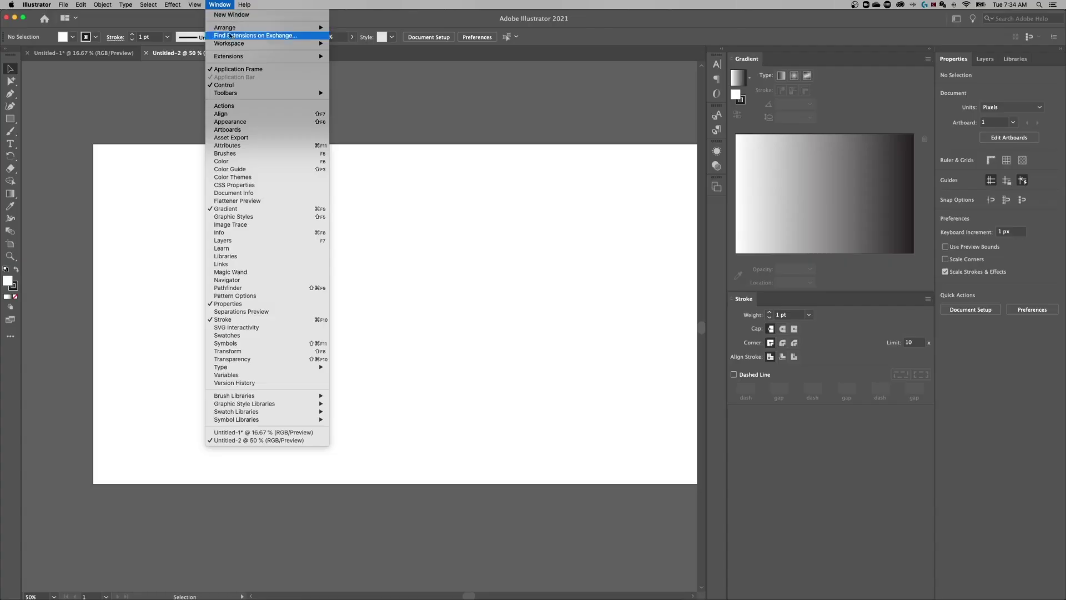
{"action": "mouse_move", "coordinate": [266, 43]}
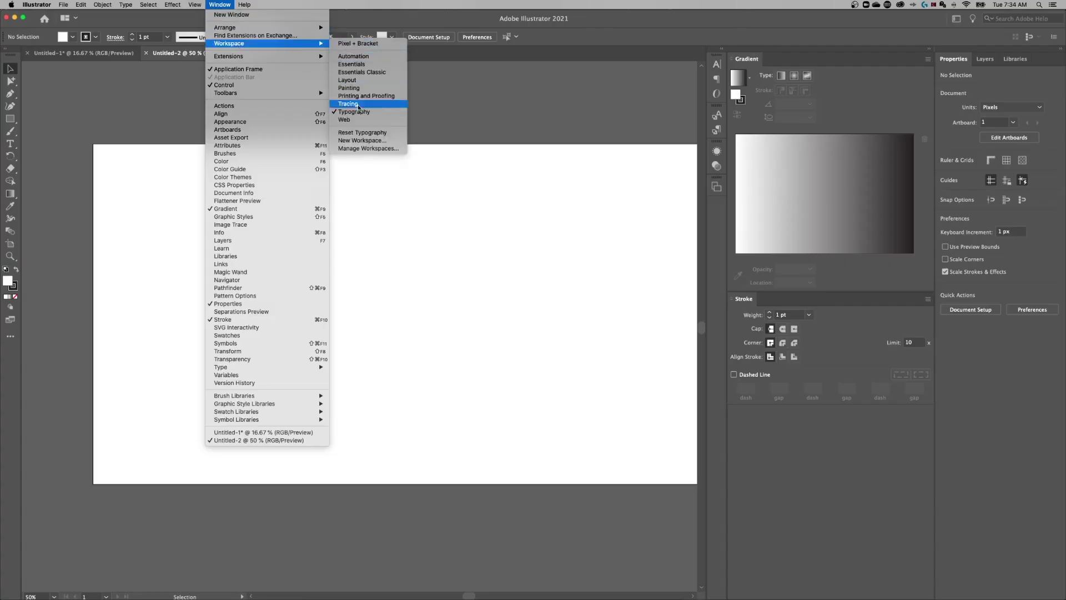
{"action": "left_click", "coordinate": [365, 140]}
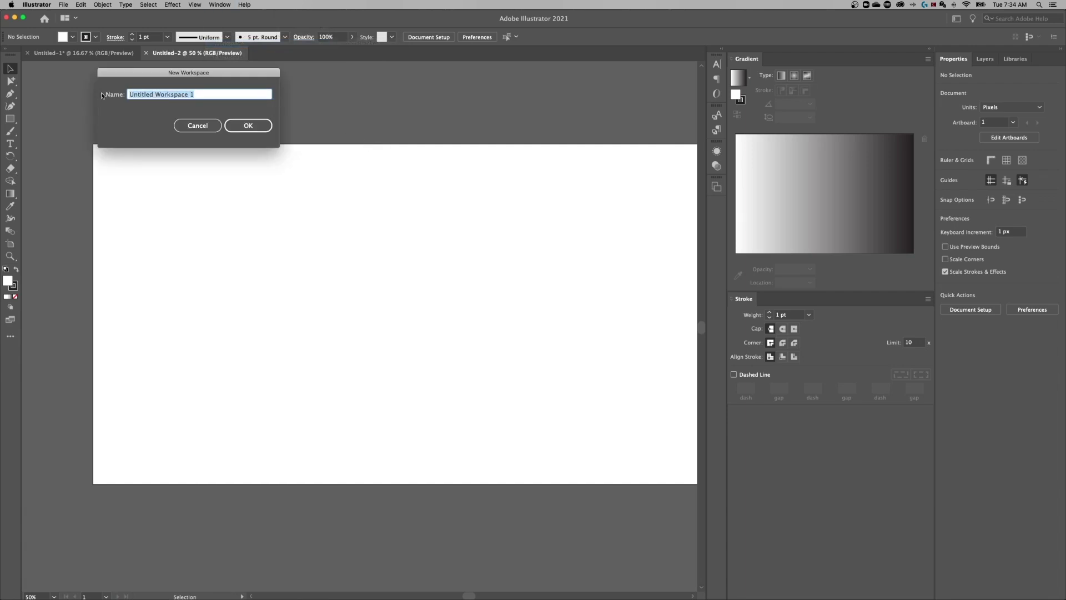
{"action": "type", "text": "tr"}
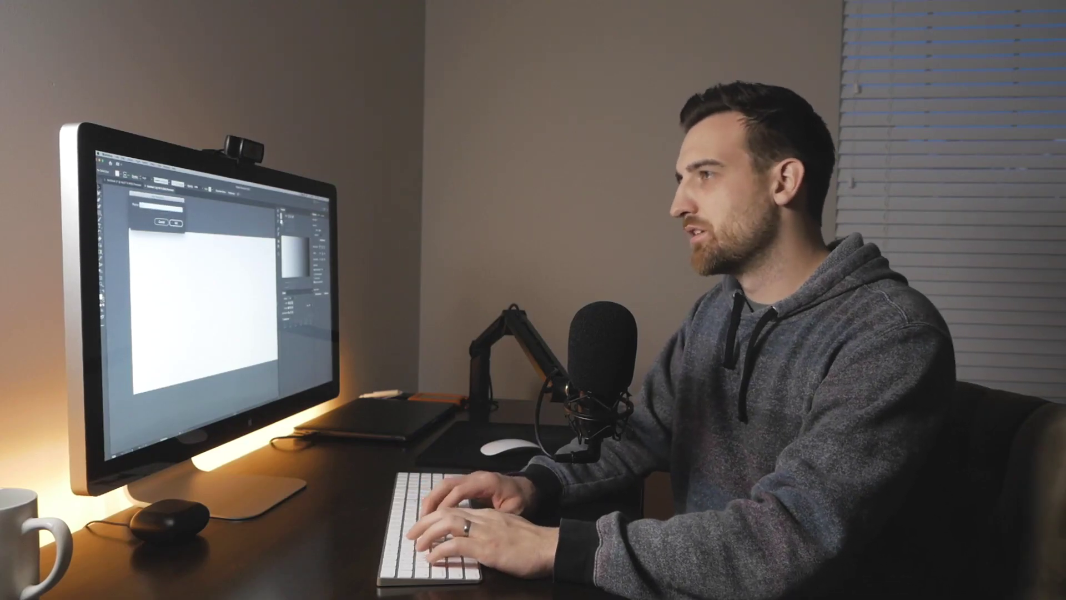
{"action": "type", "text": "torial workspace"}
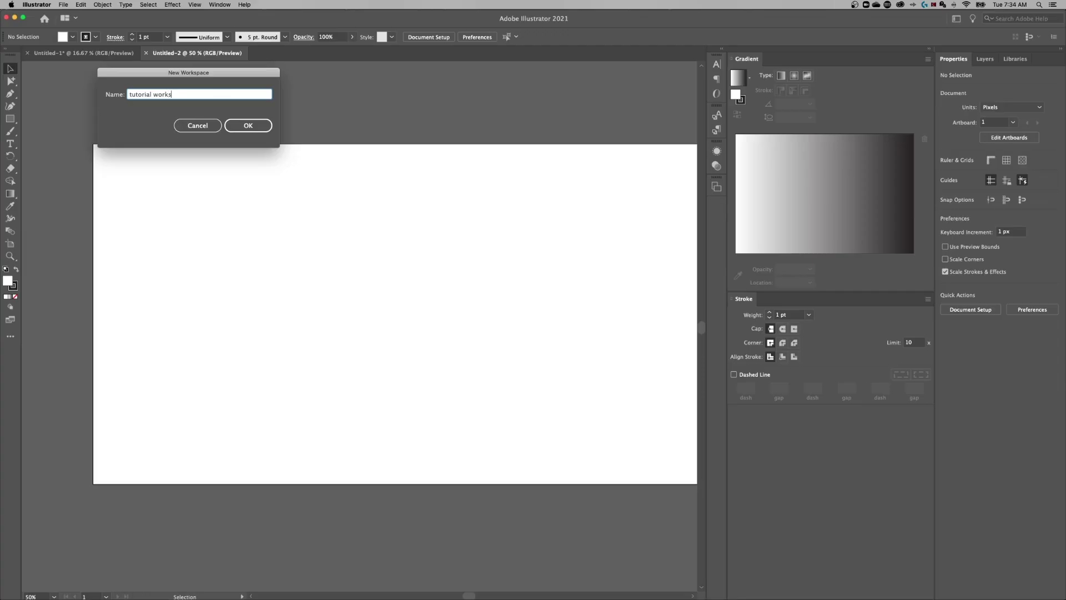
{"action": "key", "text": "Return"}
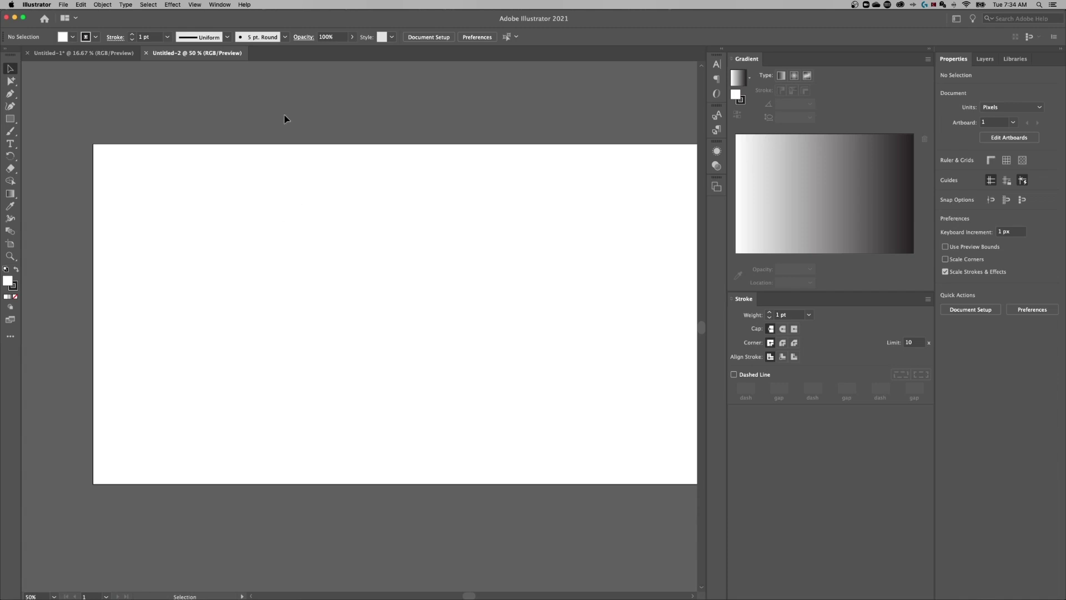
Switch to the Pixel + Bracket workspace and undock the toolbar, floating it next to the Swatches and Align panels.
{"action": "left_click", "coordinate": [220, 5]}
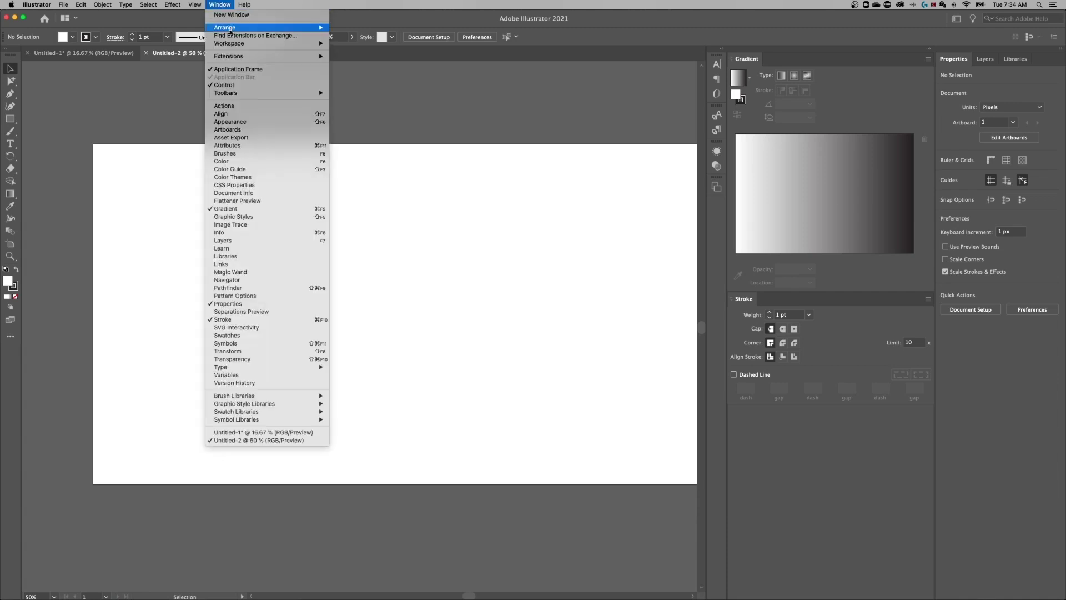
{"action": "mouse_move", "coordinate": [241, 44]}
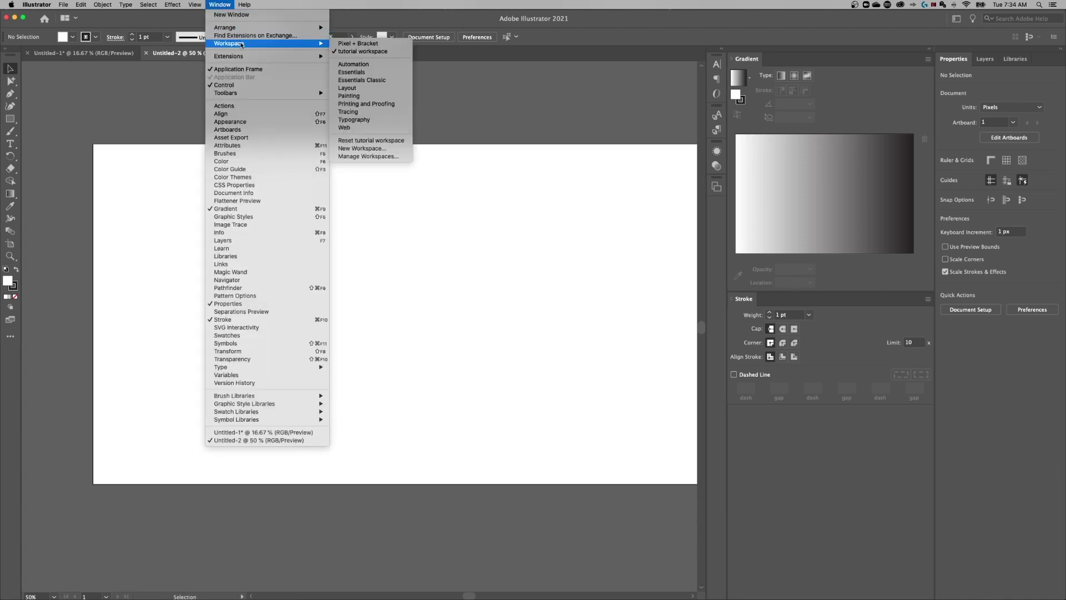
{"action": "left_click", "coordinate": [369, 45]}
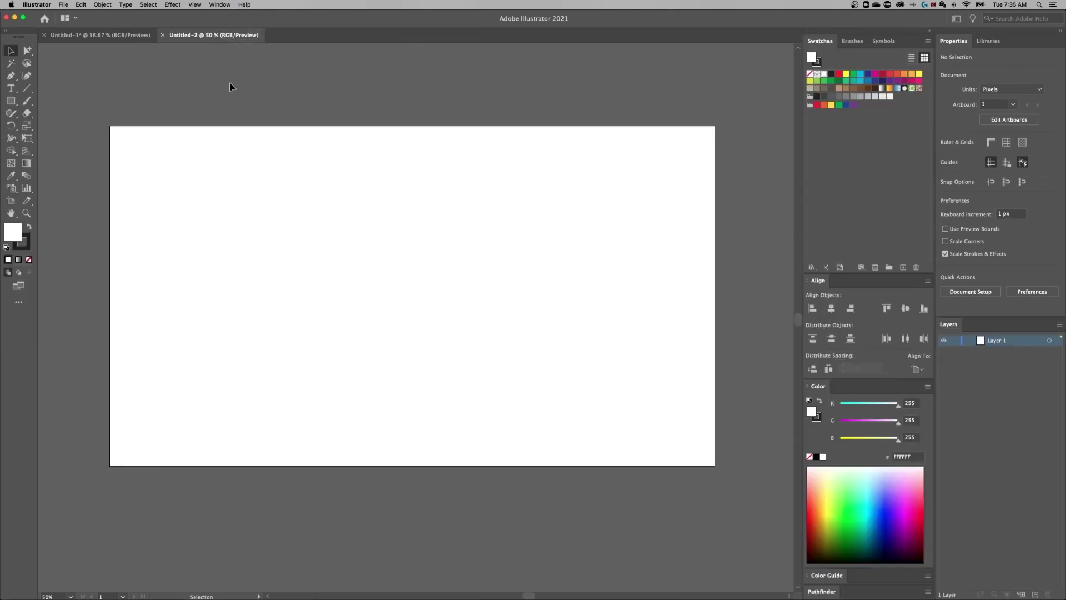
{"action": "left_click_drag", "start_coordinate": [20, 40], "coordinate": [763, 92]}
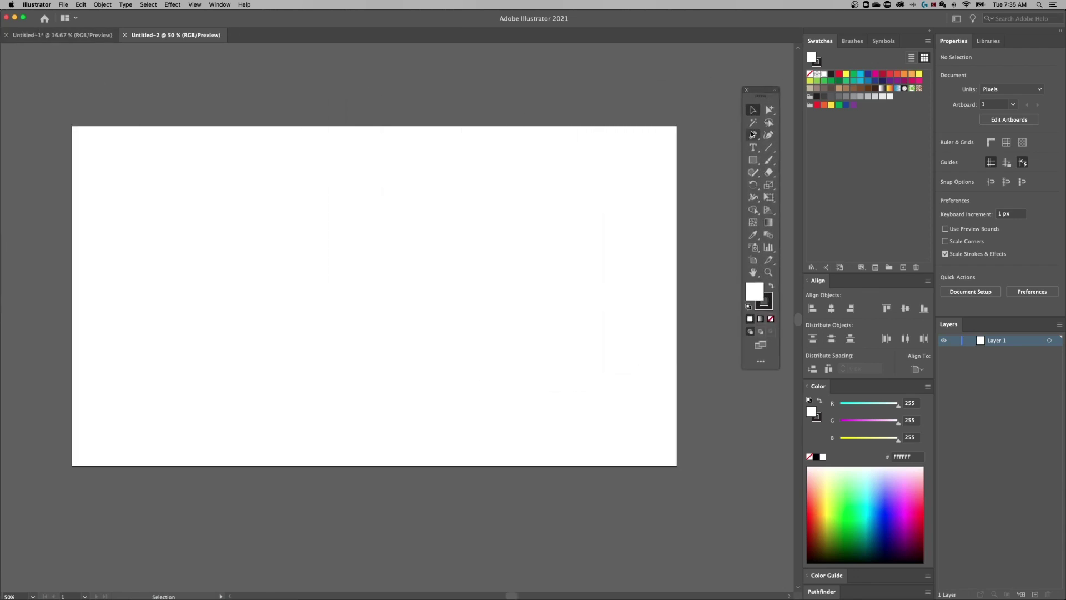
Reset the current workspace to its saved layout.
{"action": "left_click", "coordinate": [219, 5]}
{"action": "mouse_move", "coordinate": [237, 44]}
{"action": "left_click", "coordinate": [366, 141]}
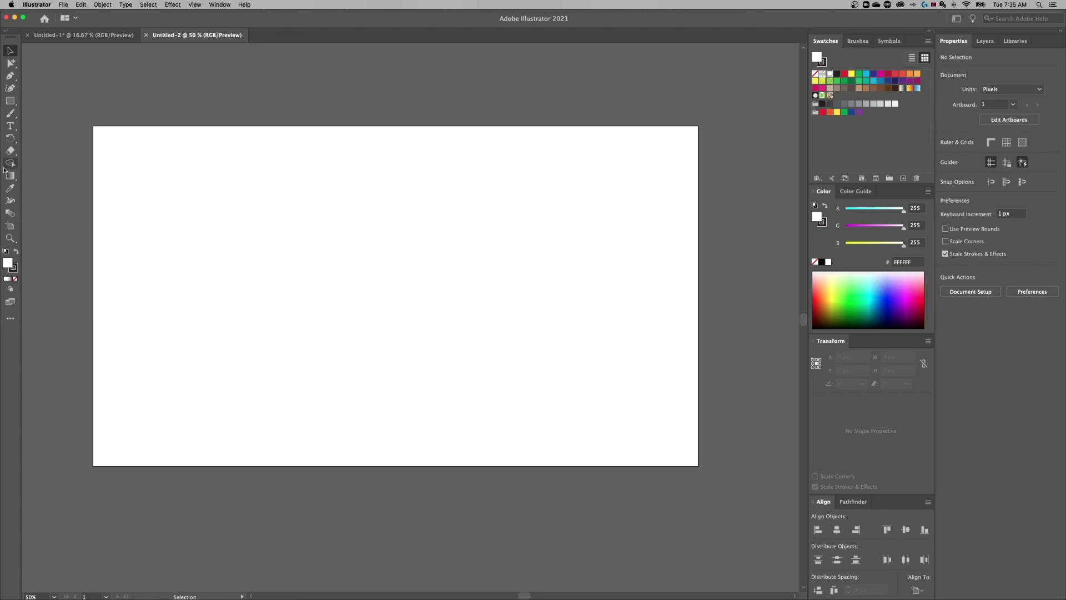
Draw a rectangle about 371 × 313 px in the upper-left part of the artboard and select it with the Selection tool.
{"action": "left_click", "coordinate": [9, 103]}
{"action": "left_click_drag", "start_coordinate": [212, 205], "coordinate": [330, 303]}
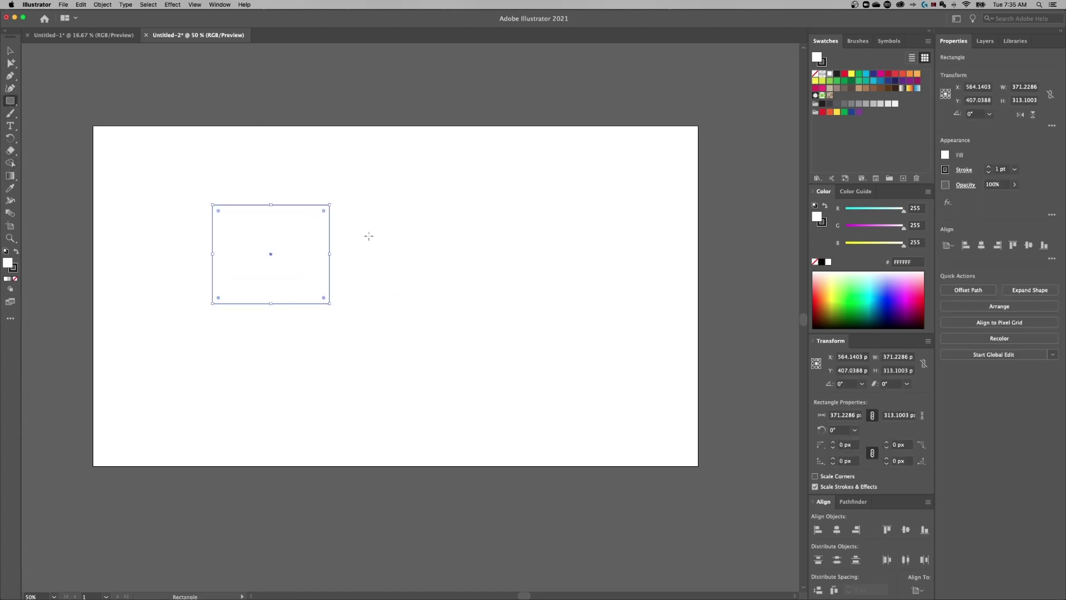
{"action": "key", "text": "v"}
{"action": "left_click_drag", "start_coordinate": [429, 158], "coordinate": [221, 338]}
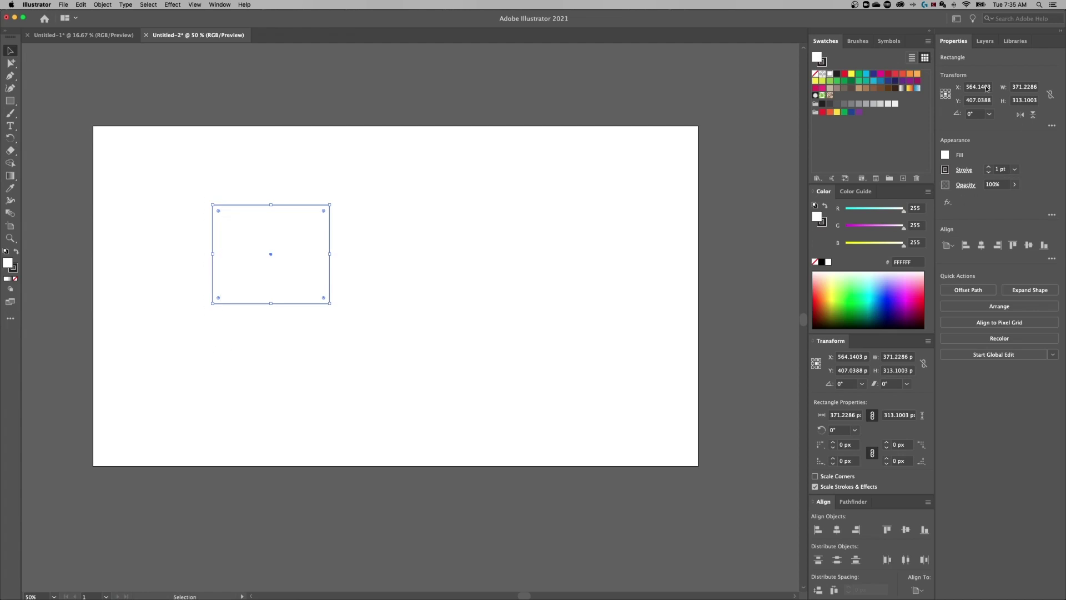
Set the rectangle's stroke color to the pink-red D12254.
{"action": "double_click", "coordinate": [12, 270]}
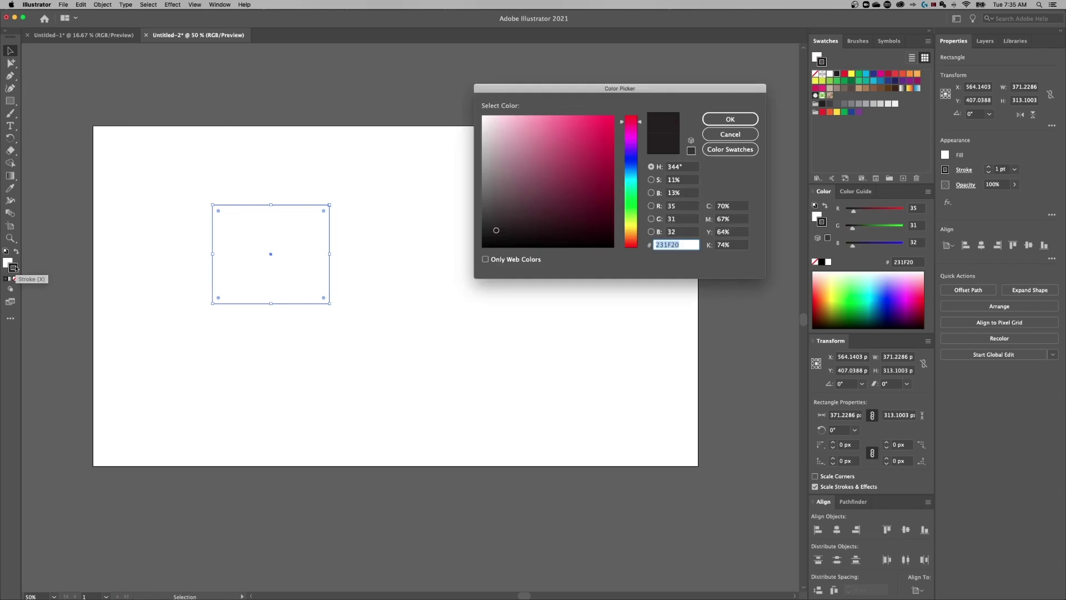
{"action": "left_click", "coordinate": [594, 137]}
{"action": "left_click", "coordinate": [731, 119]}
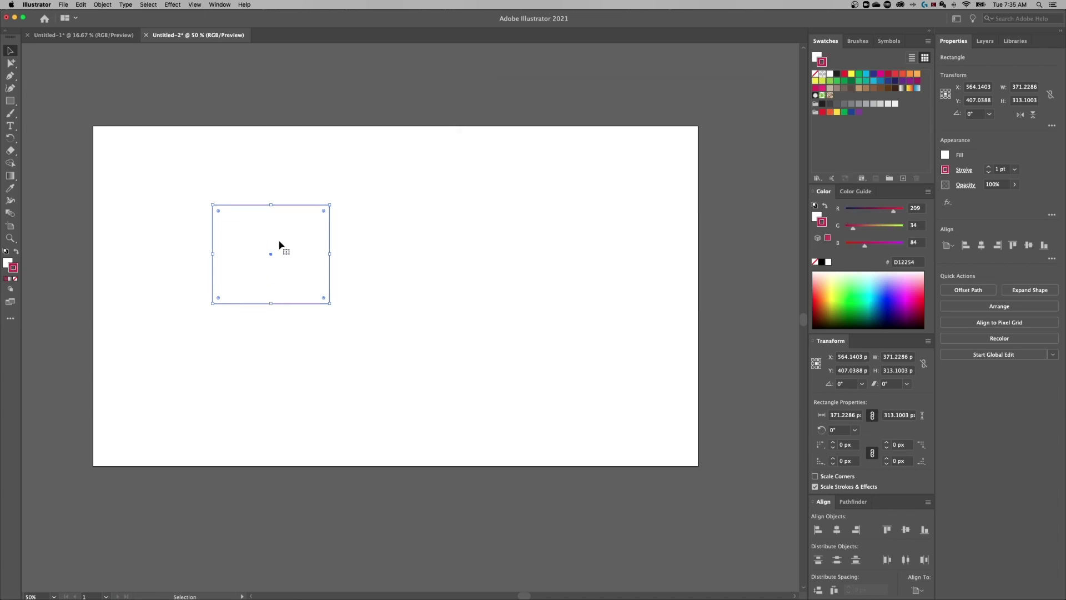
{"action": "double_click", "coordinate": [13, 269]}
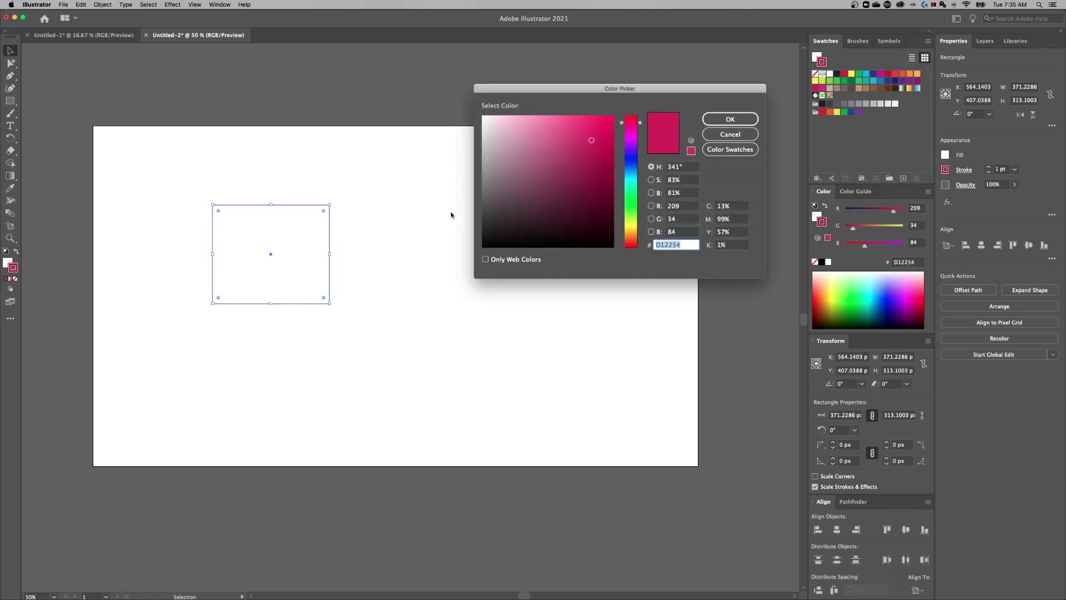
{"action": "mouse_move", "coordinate": [577, 168]}
{"action": "left_mouse_down"}
{"action": "mouse_move", "coordinate": [525, 200]}
{"action": "mouse_move", "coordinate": [582, 194]}
{"action": "mouse_move", "coordinate": [561, 155]}
{"action": "left_mouse_up"}
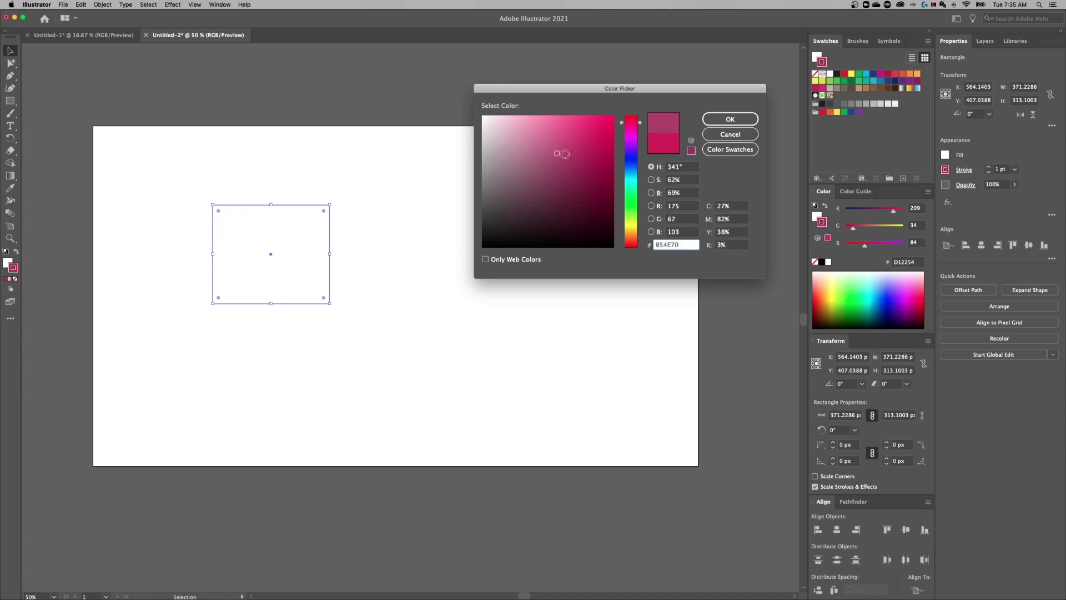
{"action": "left_click", "coordinate": [725, 134]}
{"action": "left_click", "coordinate": [946, 170]}
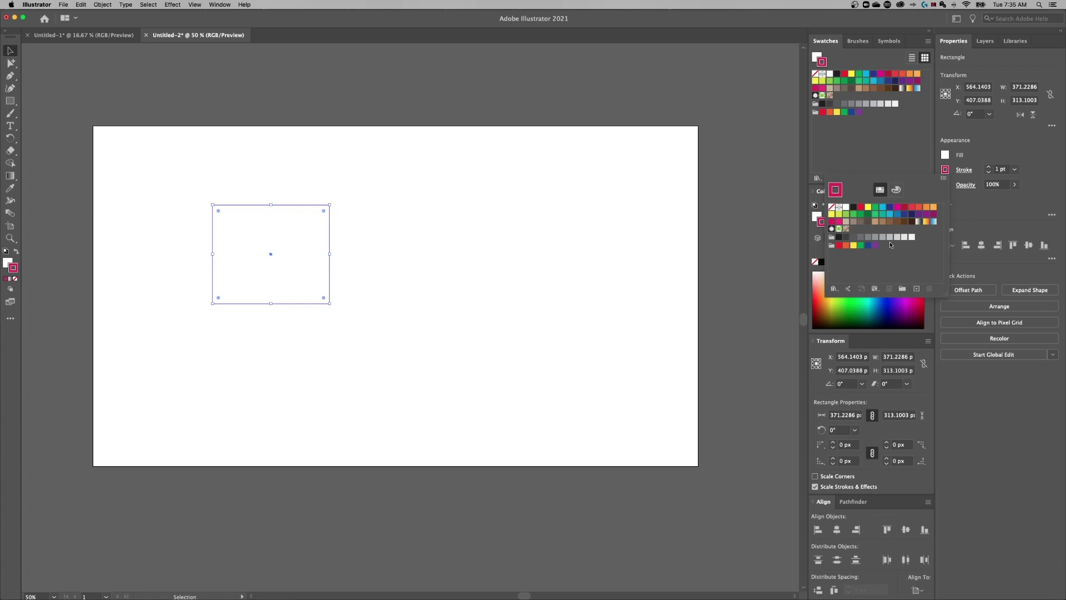
{"action": "left_click", "coordinate": [966, 174]}
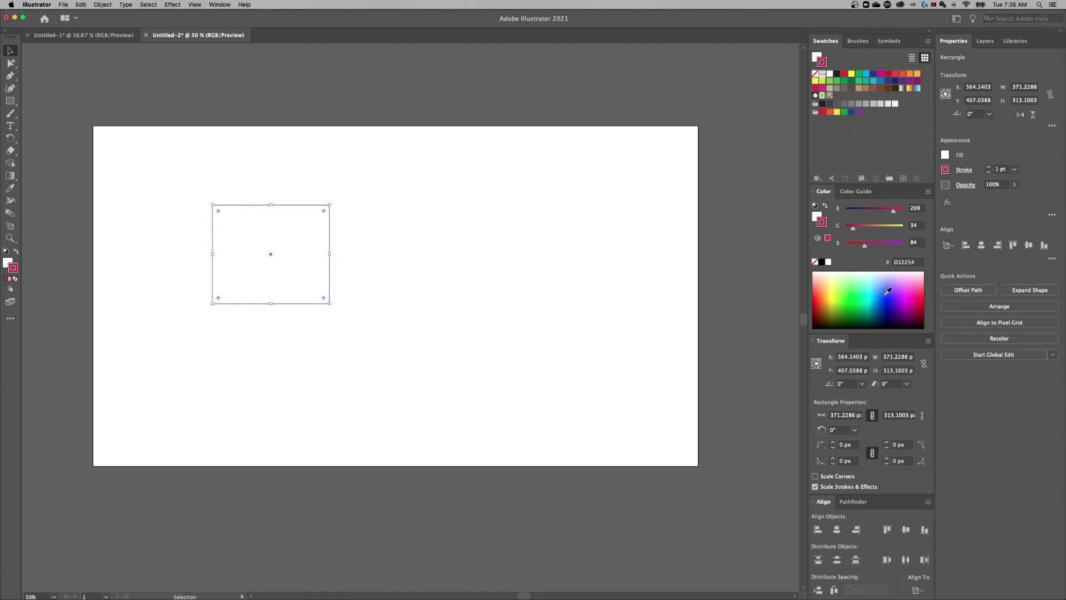
{"action": "double_click", "coordinate": [822, 222]}
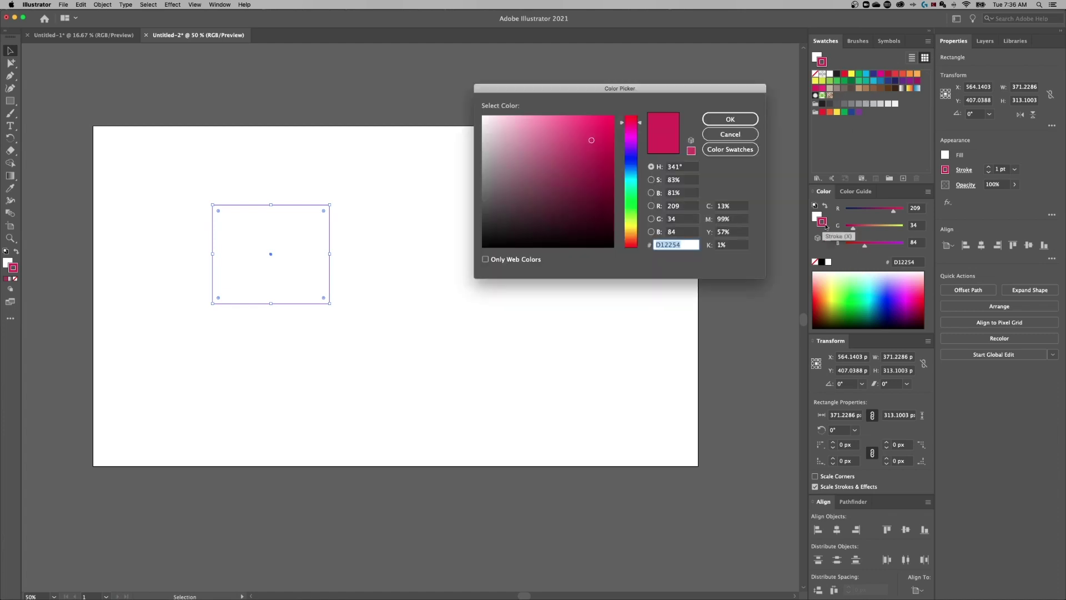
{"action": "left_click", "coordinate": [591, 137]}
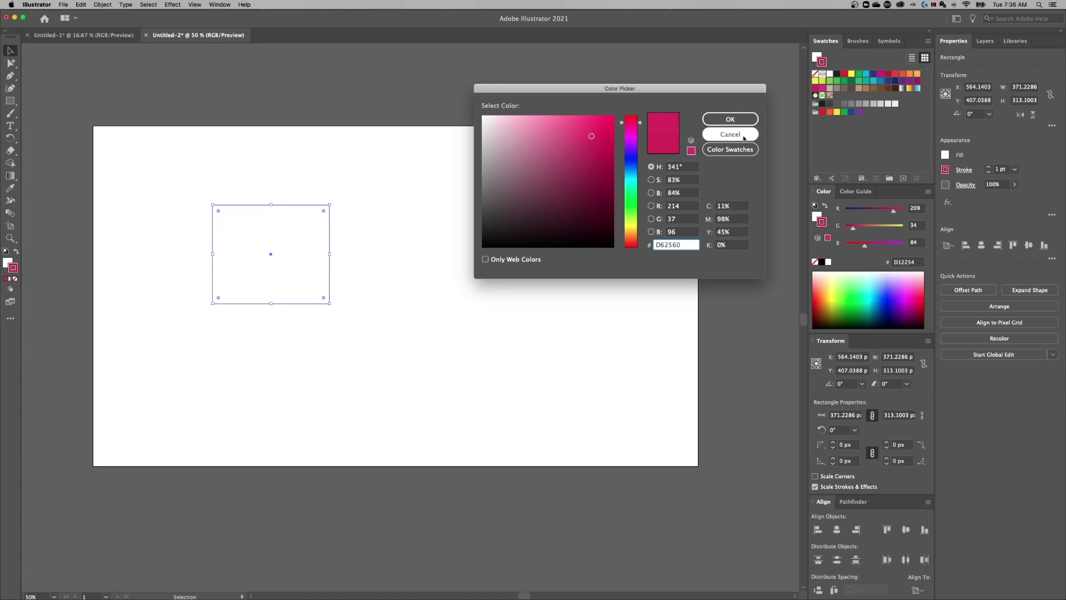
{"action": "left_click", "coordinate": [744, 136]}
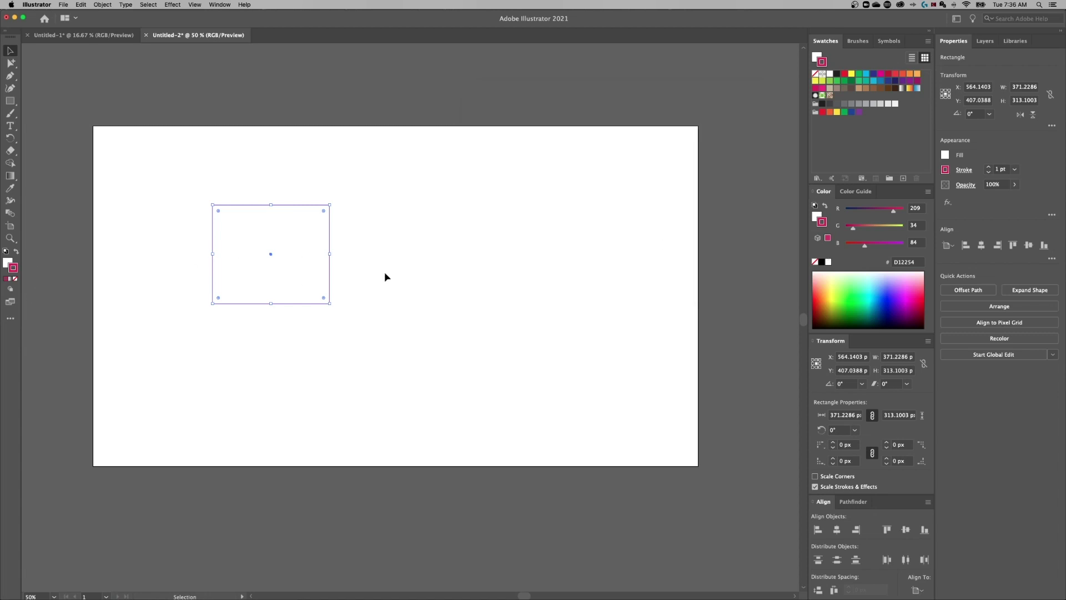